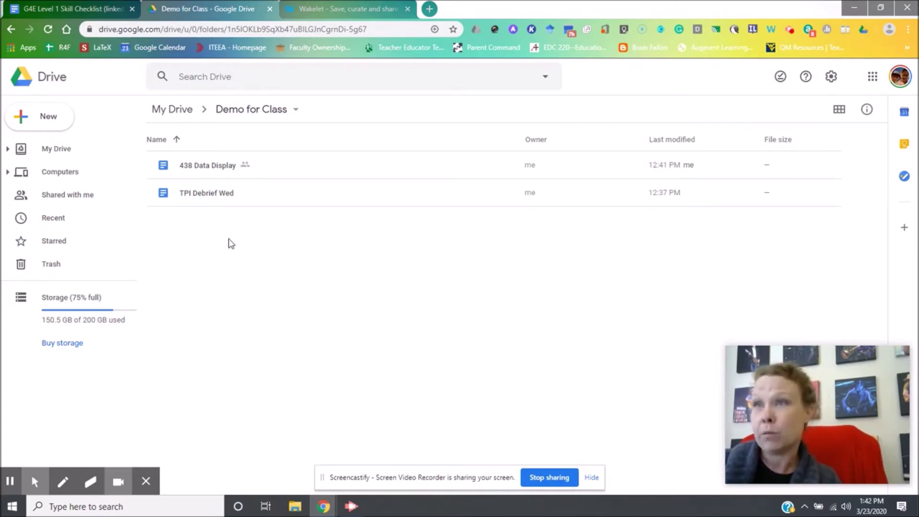
# Create a blank Google Doc inside the Demo for Class folder and switch to its tab
pyautogui.rightClick(228, 243)
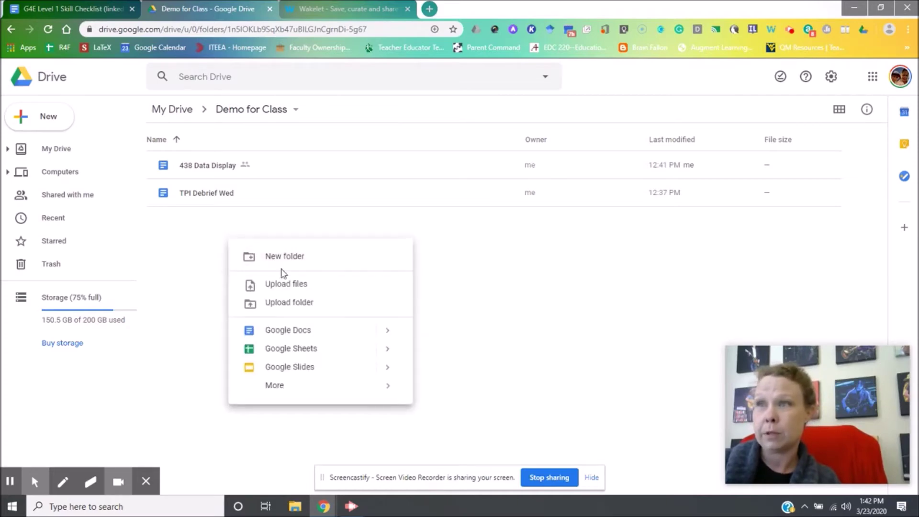
pyautogui.click(319, 332)
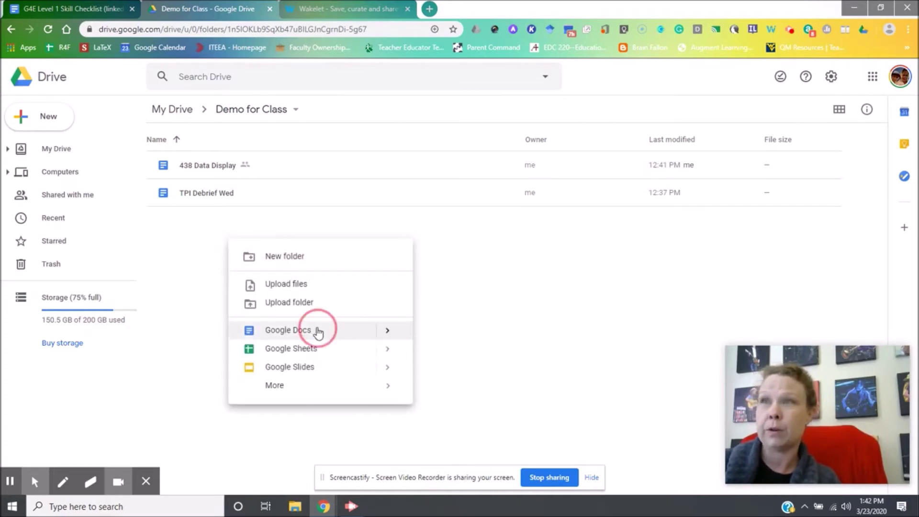
pyautogui.click(215, 9)
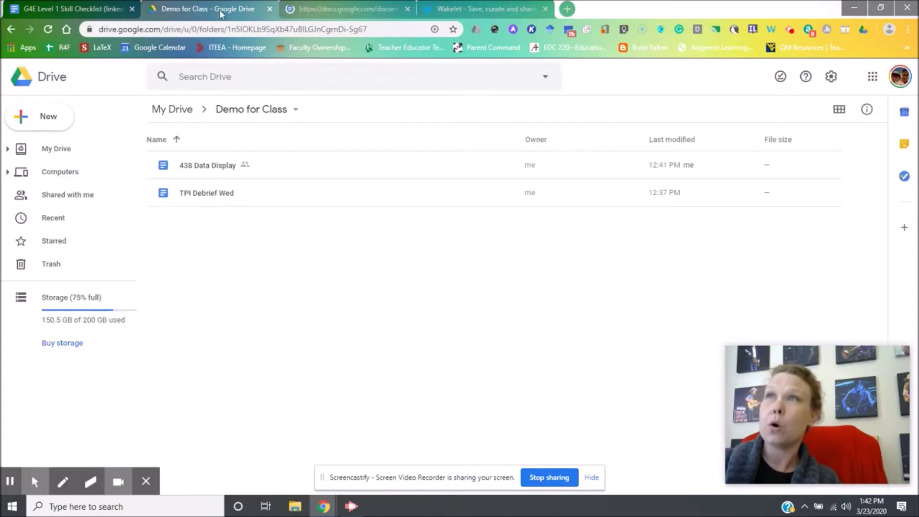
pyautogui.click(38, 117)
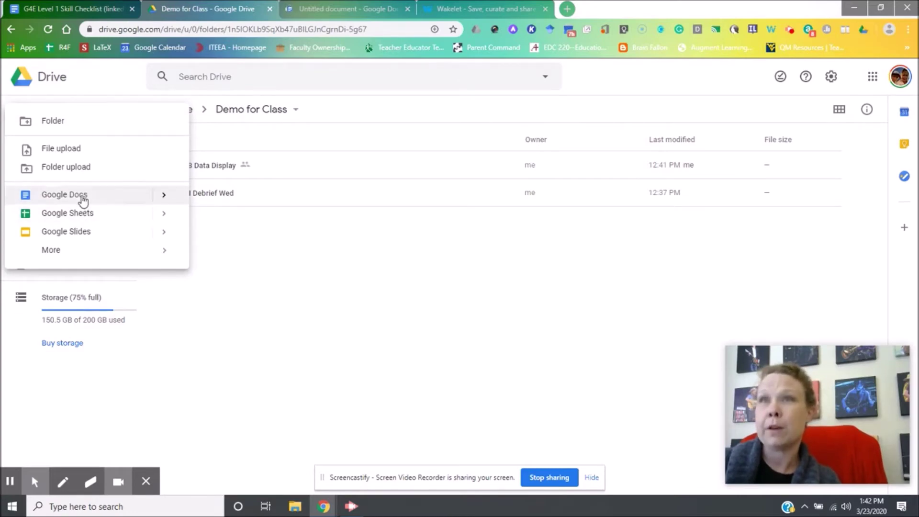
pyautogui.click(338, 6)
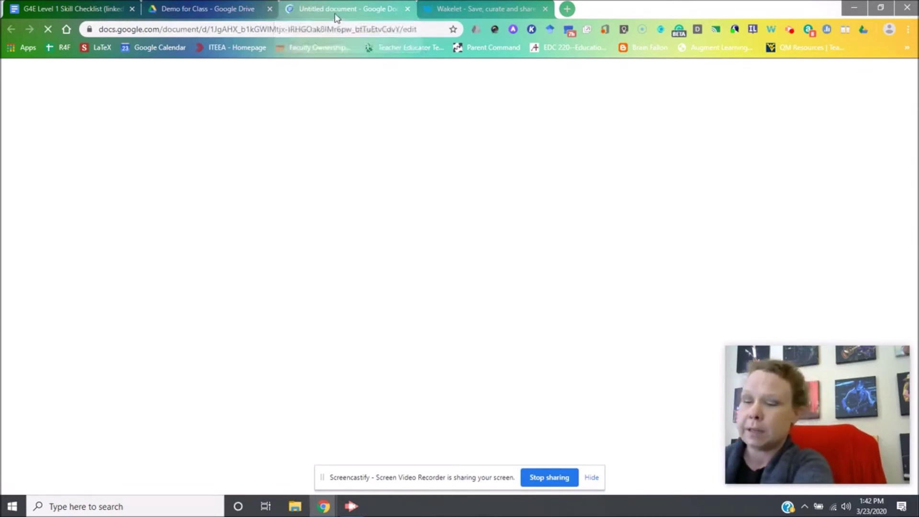
pyautogui.hotkey('ctrl', 't')
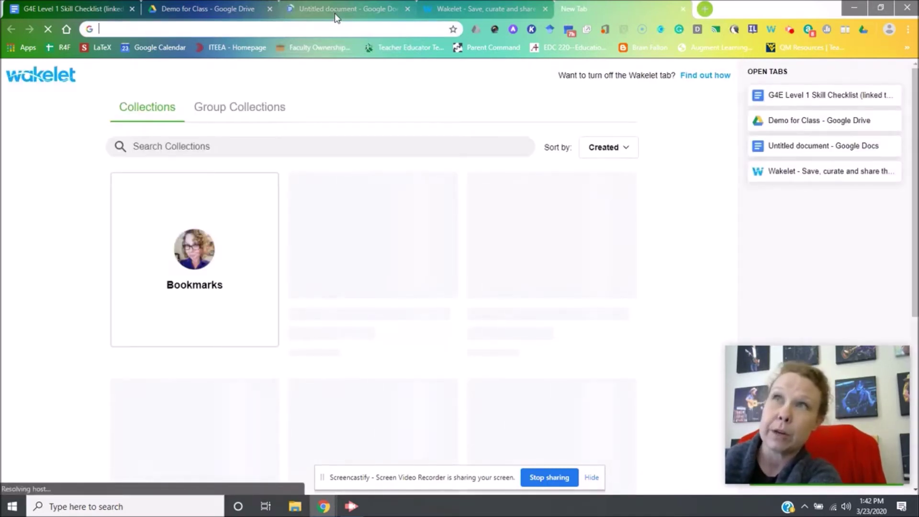
pyautogui.write('do')
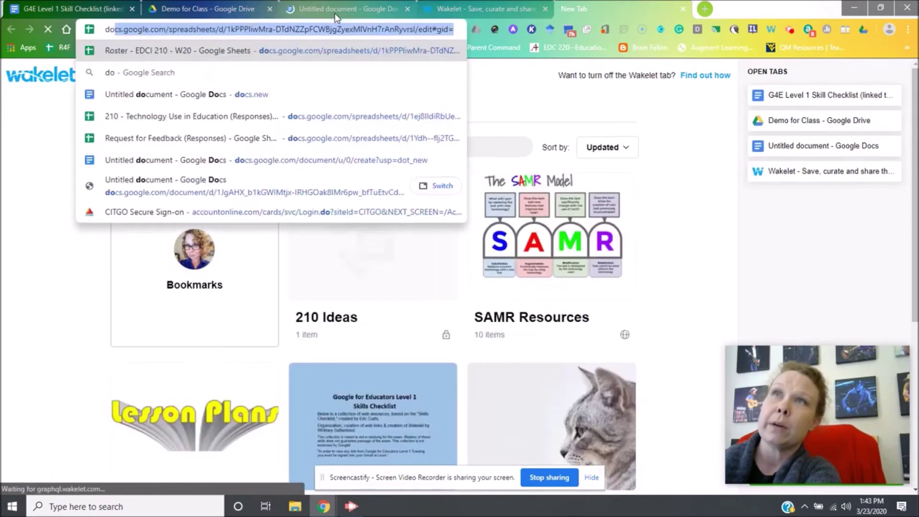
pyautogui.write('cs.new')
# Create a second blank document with docs.new, then return to the first untitled document
pyautogui.press('Return')
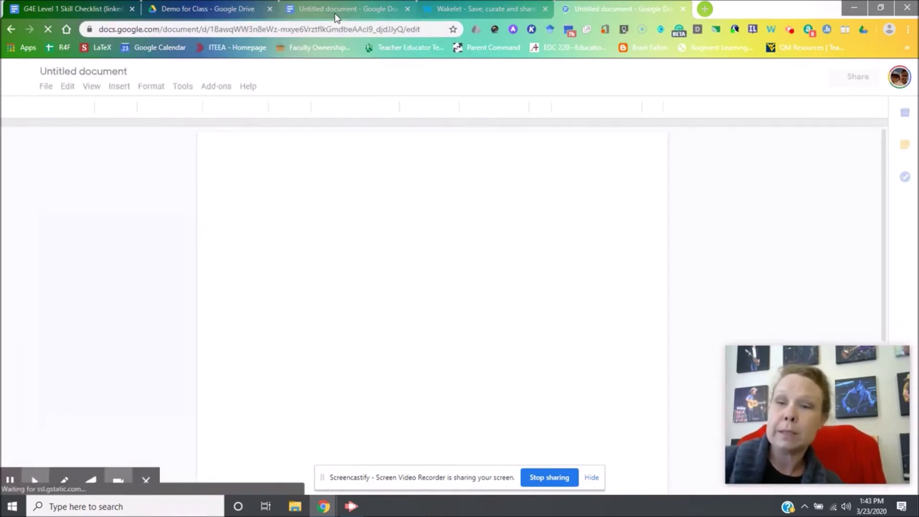
pyautogui.click(334, 9)
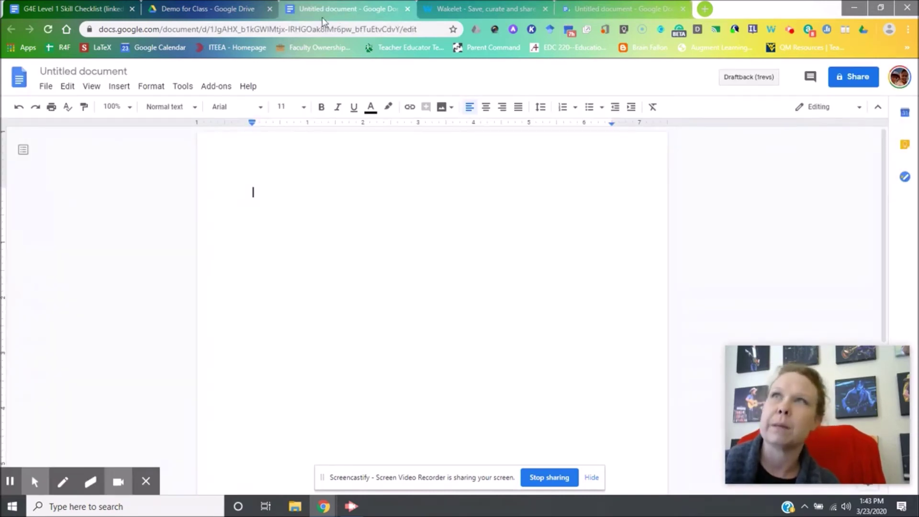
# Title the first document 'FAKE for class' and confirm it sits in Demo for Class
pyautogui.click(111, 68)
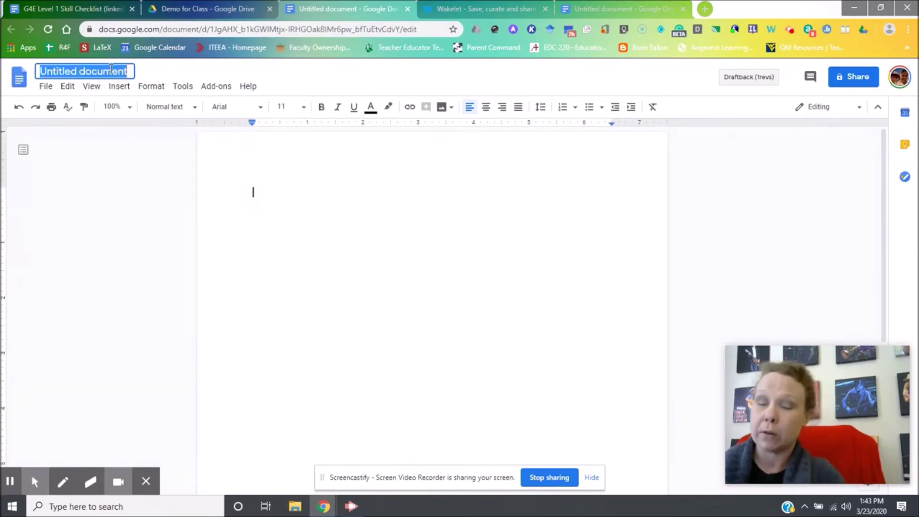
pyautogui.write('FAKE for class')
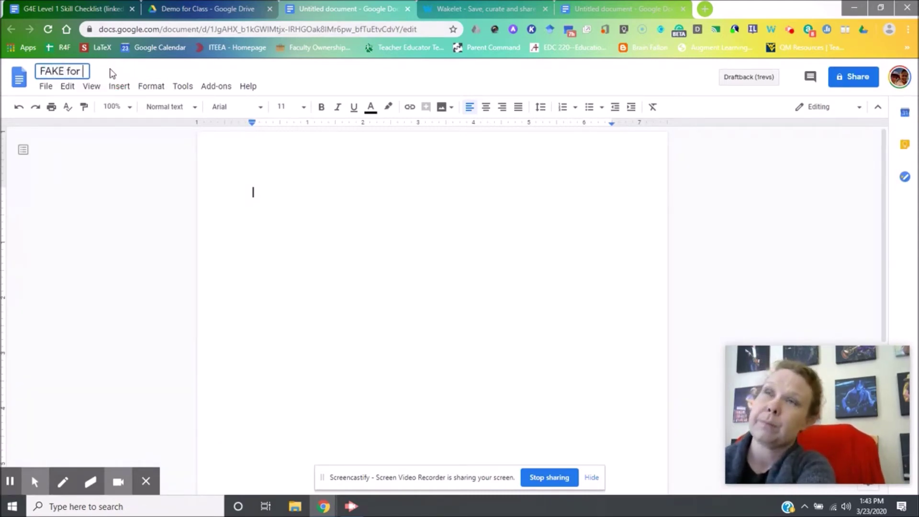
pyautogui.press('Return')
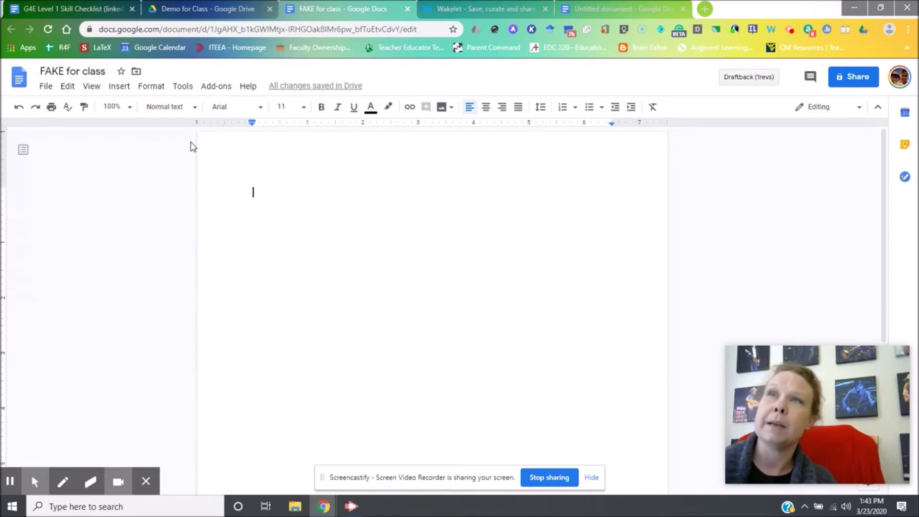
pyautogui.click(137, 73)
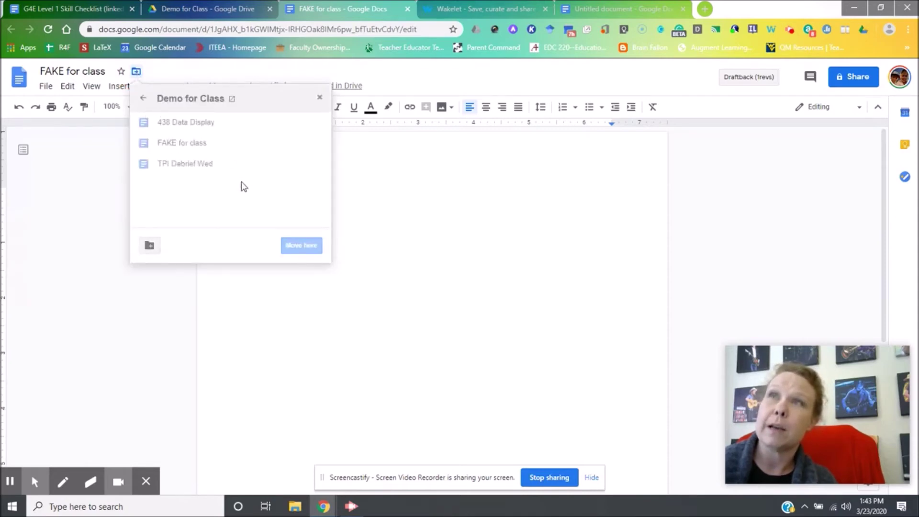
pyautogui.click(319, 97)
pyautogui.click(591, 7)
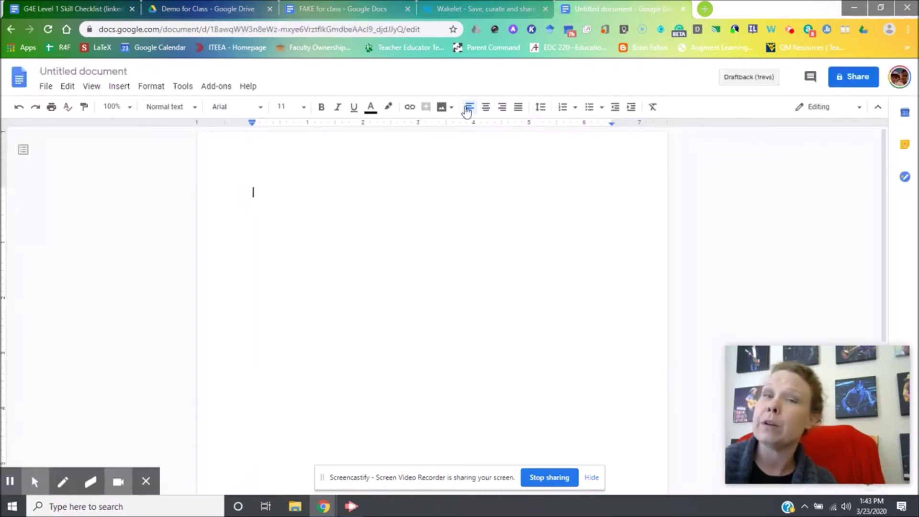
# Title the second document 'FAKE' and move it from My Drive into Demo for Class
pyautogui.click(98, 72)
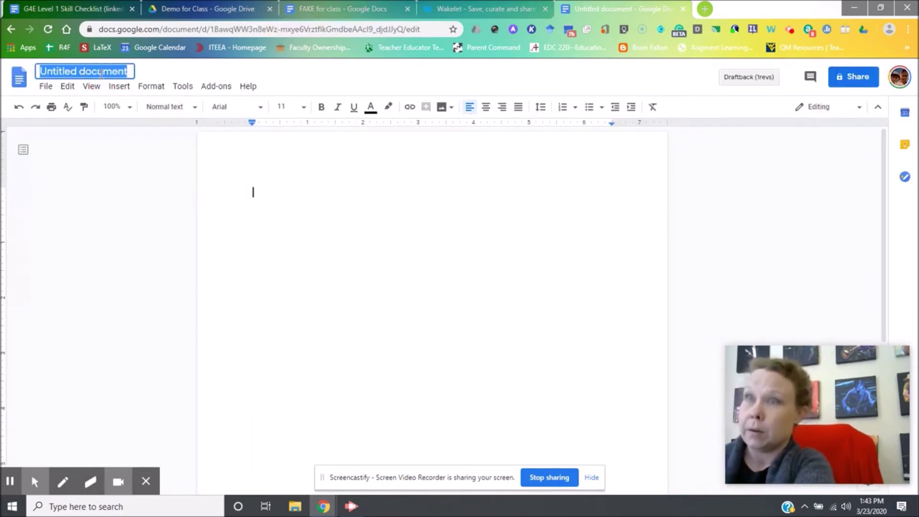
pyautogui.write('FAKE')
pyautogui.press('Return')
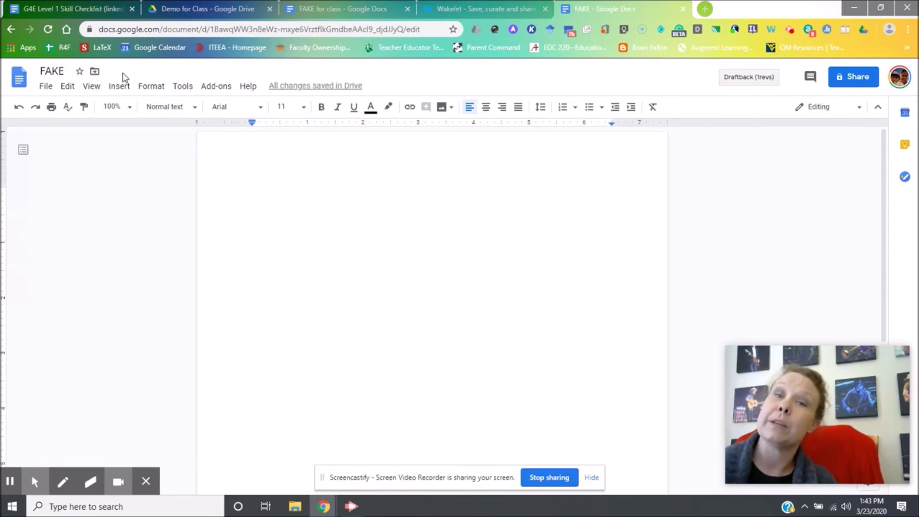
pyautogui.click(94, 72)
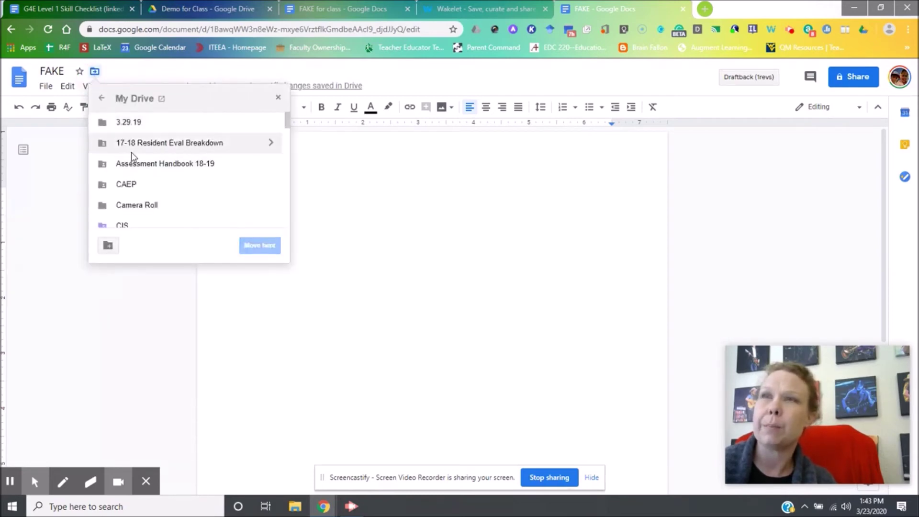
pyautogui.scroll(-2, 132, 151)
pyautogui.scroll(-1, 131, 152)
pyautogui.scroll(-2, 132, 152)
pyautogui.scroll(-2, 132, 151)
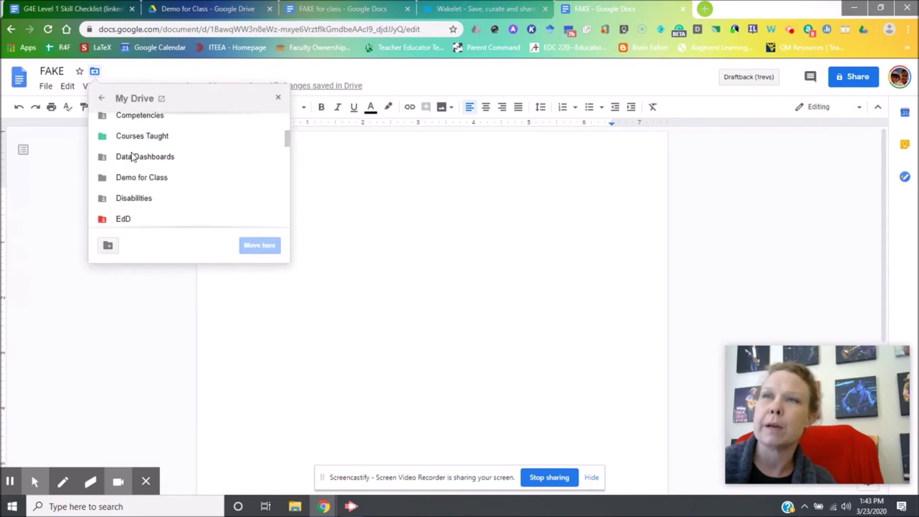
pyautogui.doubleClick(147, 181)
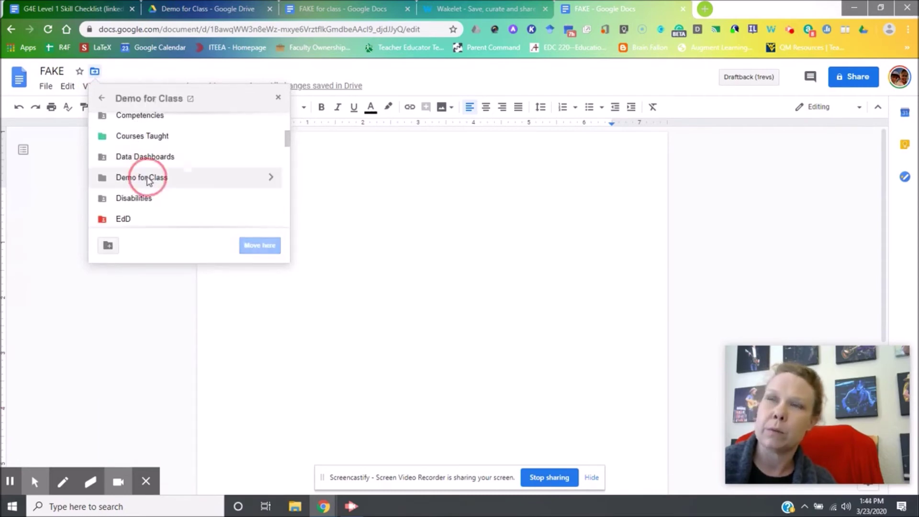
pyautogui.click(258, 246)
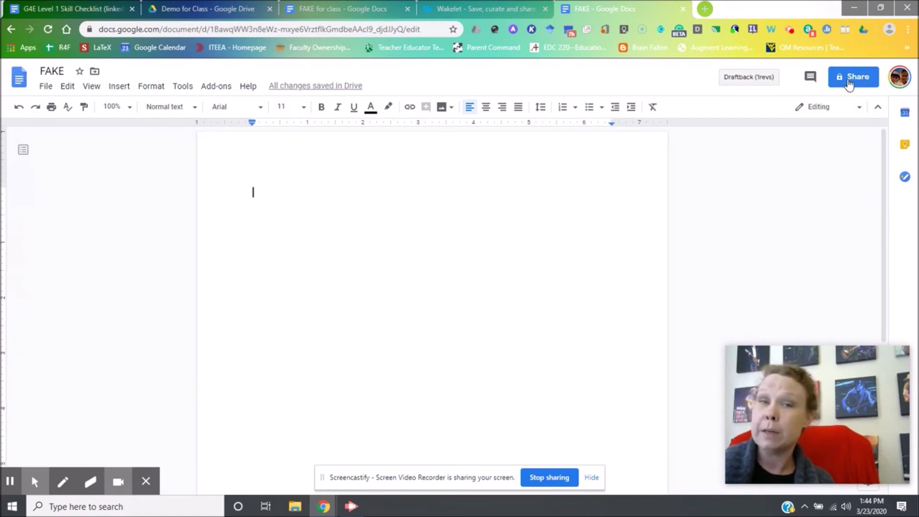
pyautogui.click(850, 80)
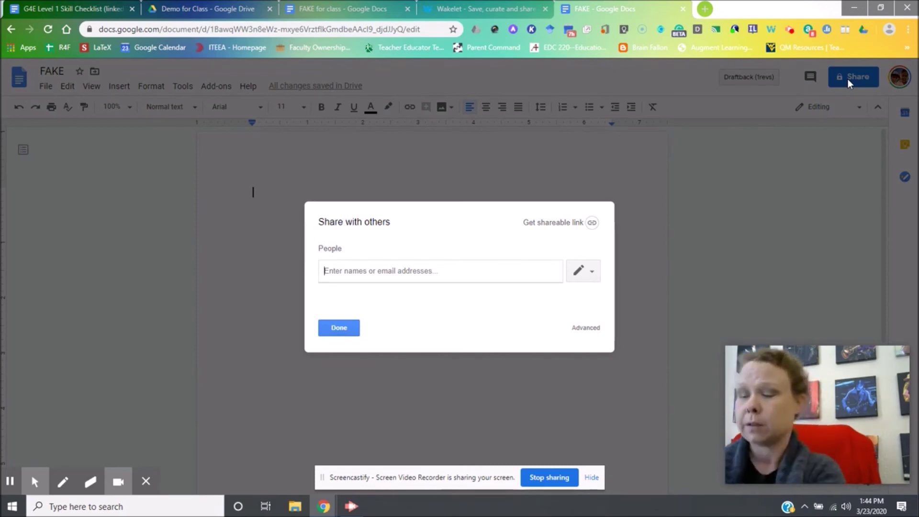
pyautogui.write('mefi')
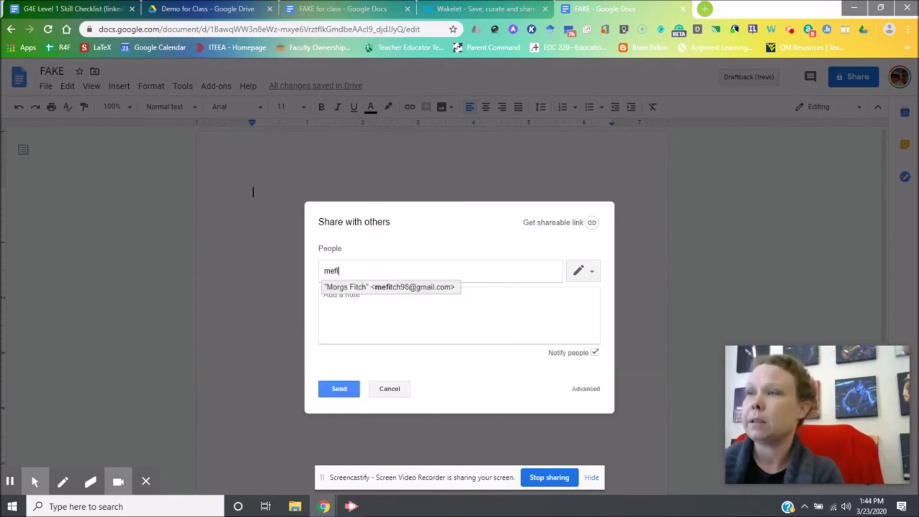
# Add the suggested contact as a FAKE collaborator with Can edit access
pyautogui.click(442, 287)
pyautogui.click(586, 271)
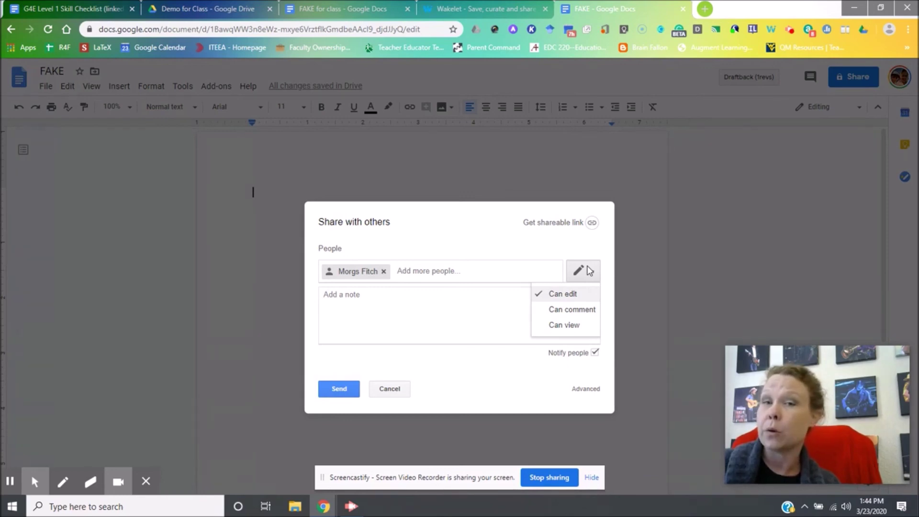
# Enable link sharing with 'Anyone with the link can edit' and copy the link
pyautogui.click(582, 222)
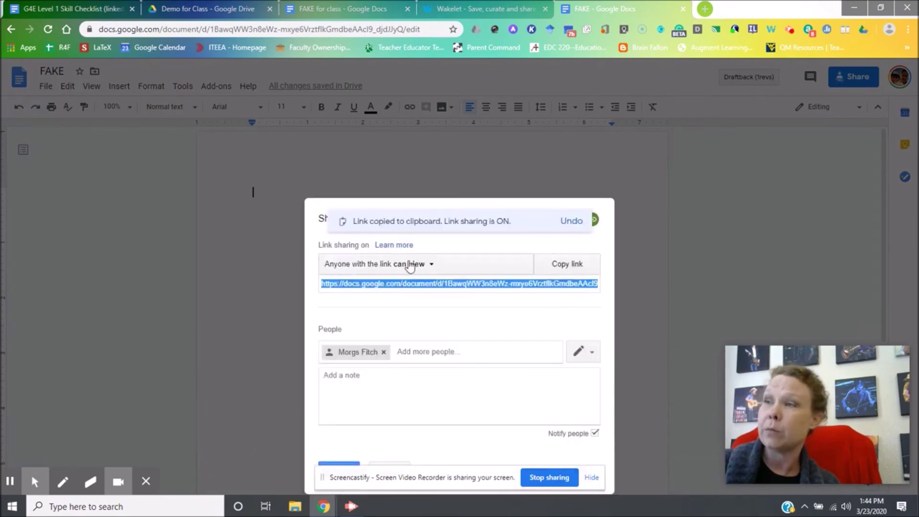
pyautogui.click(411, 264)
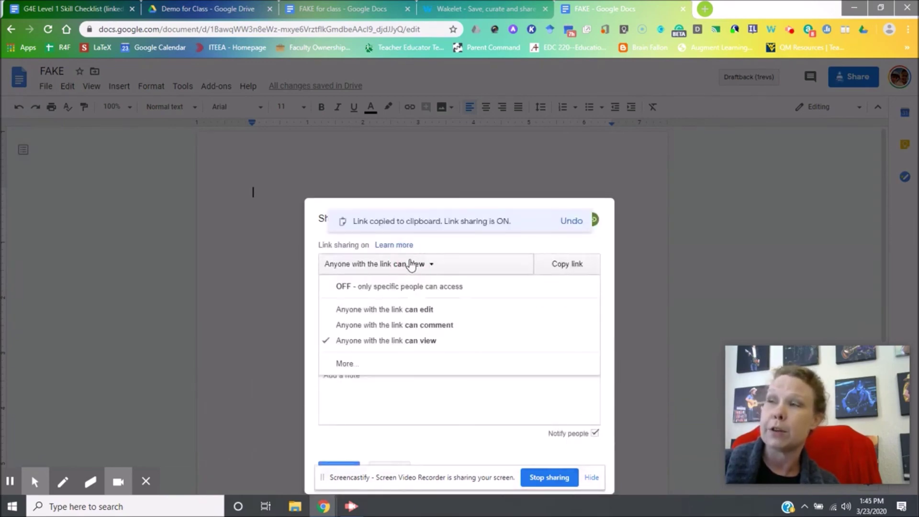
pyautogui.click(421, 309)
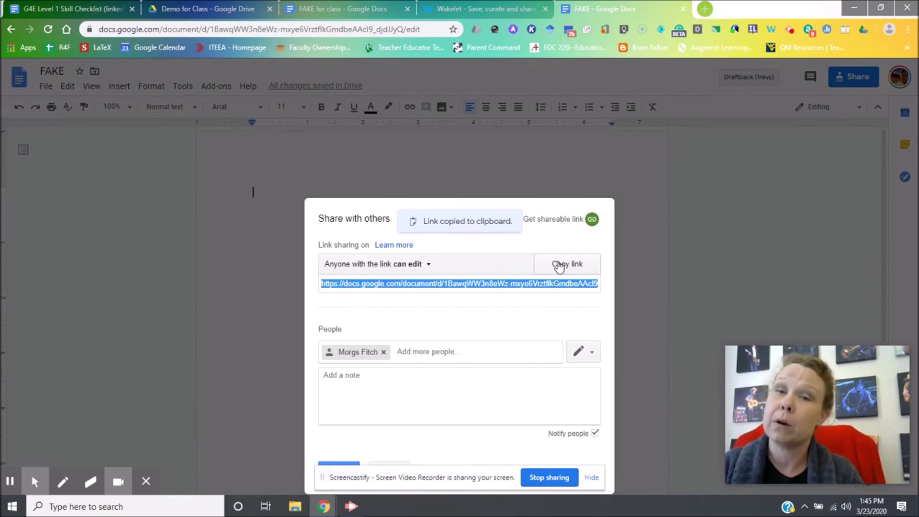
pyautogui.click(559, 265)
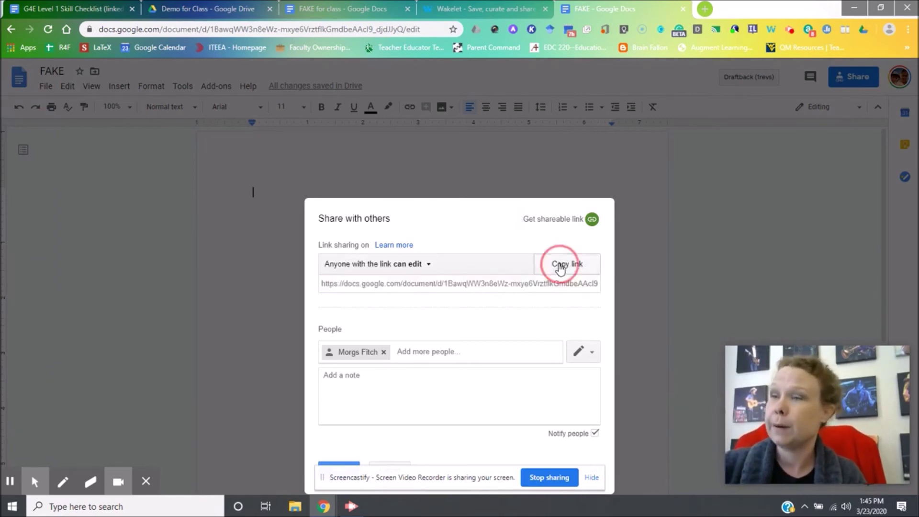